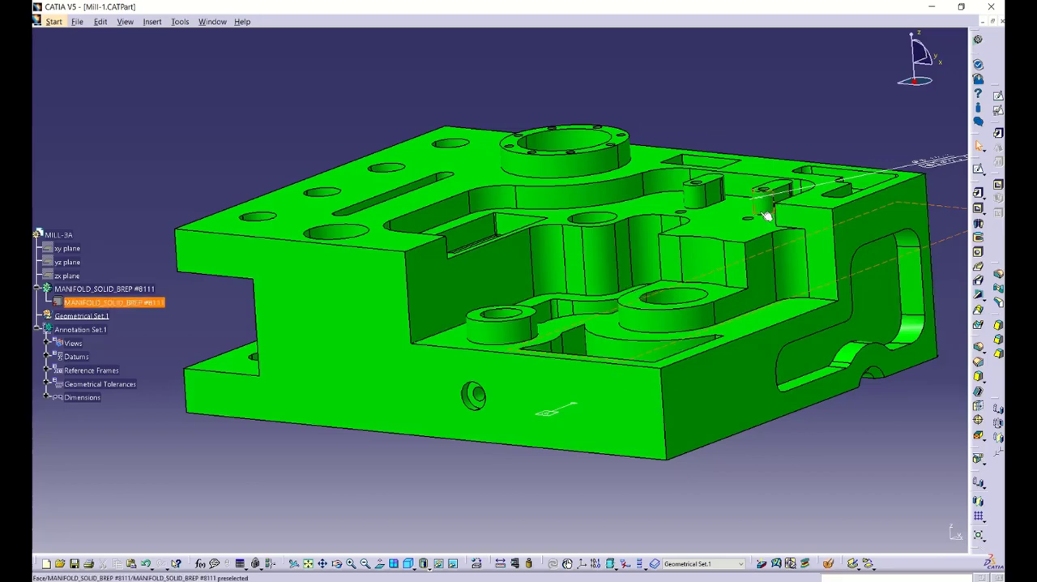
Launch DFMPro on the milled part and keep Prismatic Mill as the manufacturing process.
{"action": "middle_click_drag", "start_coordinate": [677, 257], "coordinate": [679, 259]}
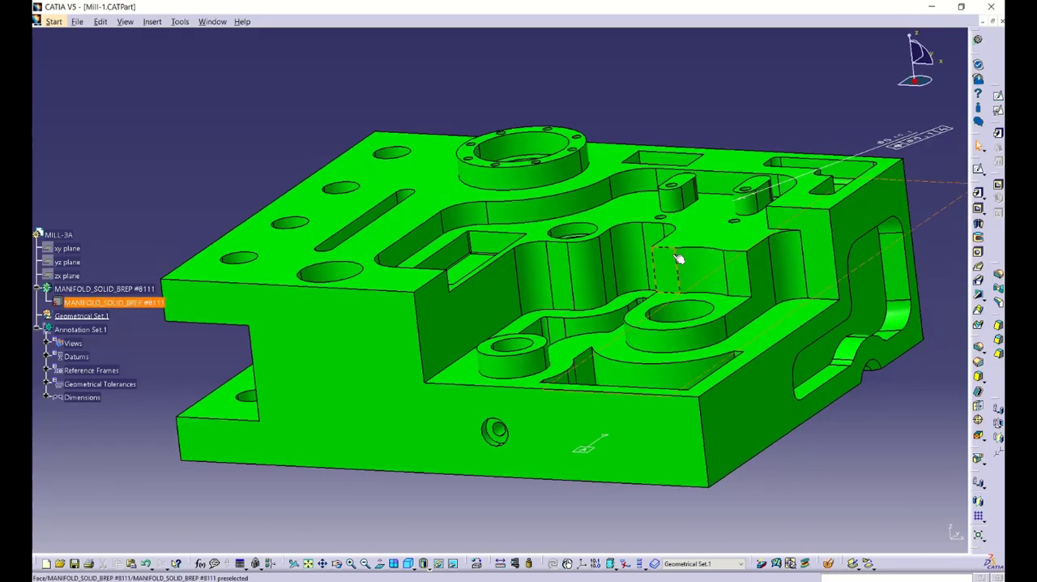
{"action": "left_click", "coordinate": [979, 67]}
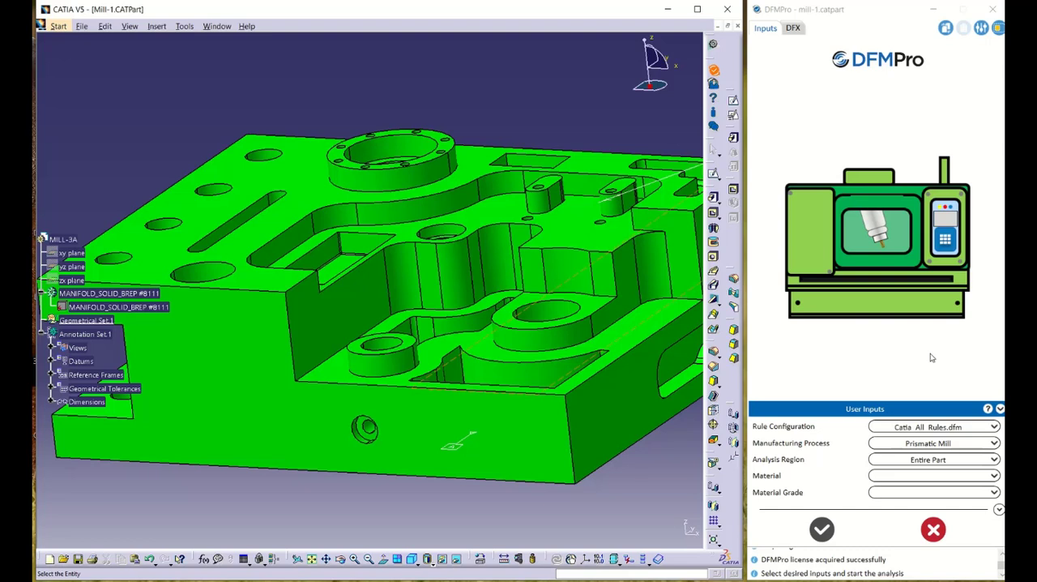
{"action": "left_click", "coordinate": [995, 444]}
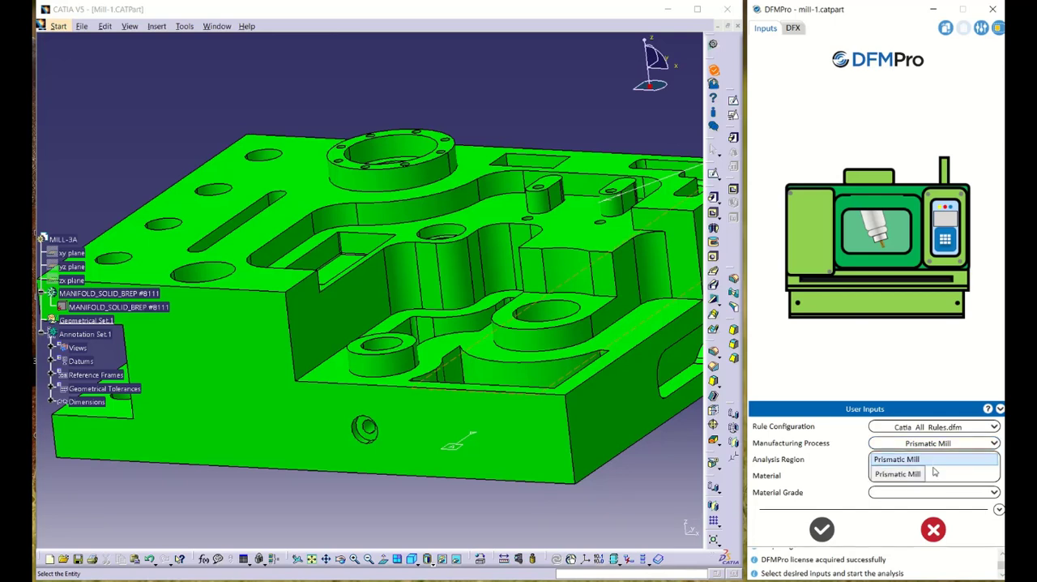
{"action": "left_click", "coordinate": [920, 365]}
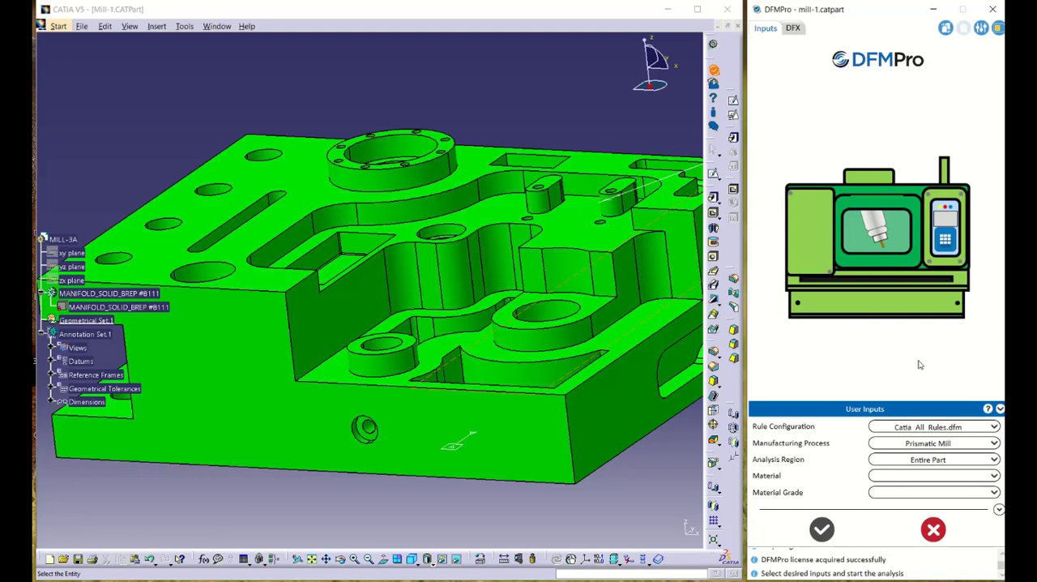
Set the material to Steel with grade SS321 and run the analysis on the entire part.
{"action": "left_click", "coordinate": [997, 477]}
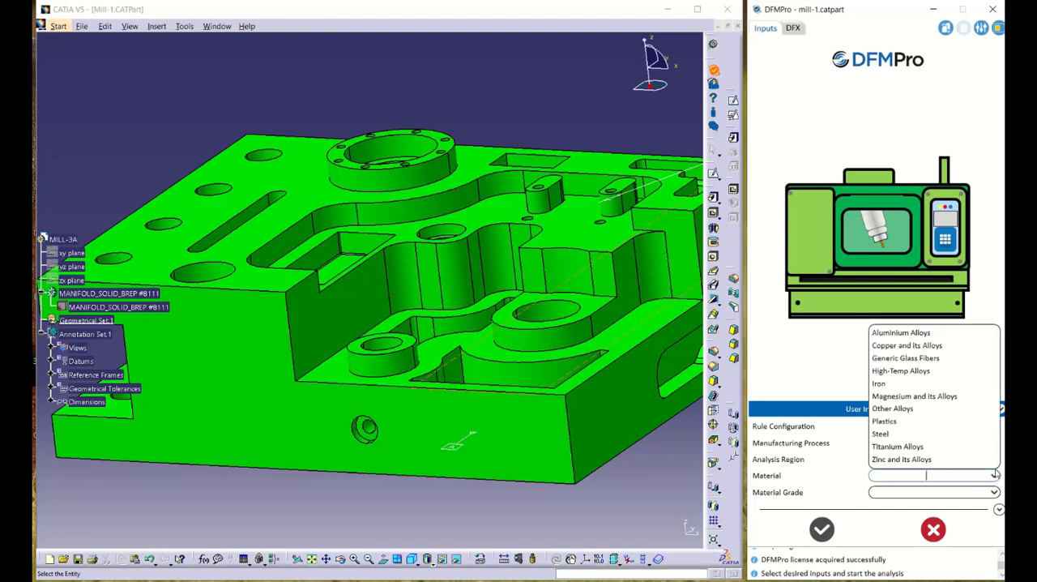
{"action": "left_click", "coordinate": [900, 335]}
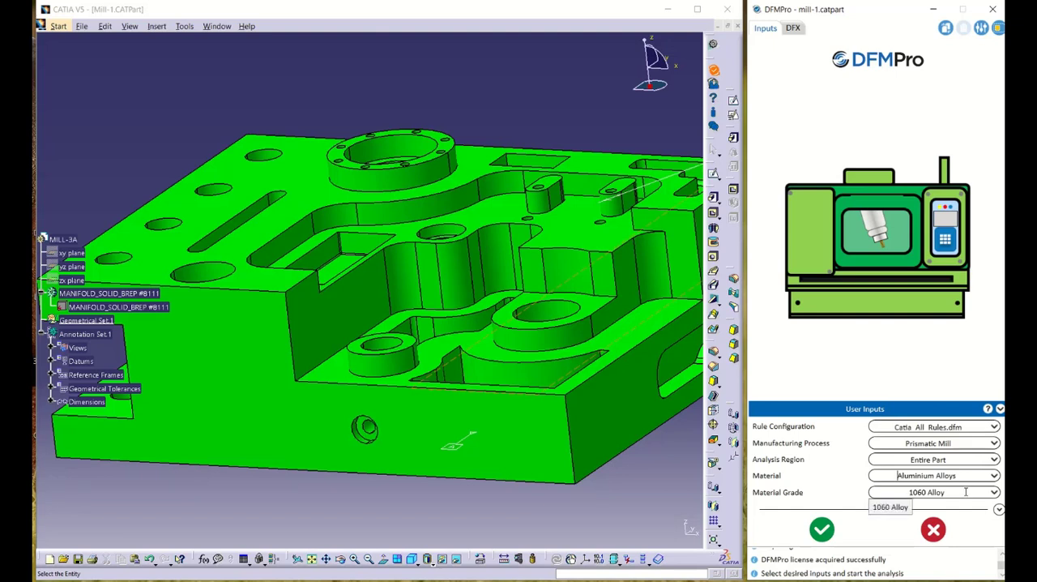
{"action": "left_click", "coordinate": [995, 476]}
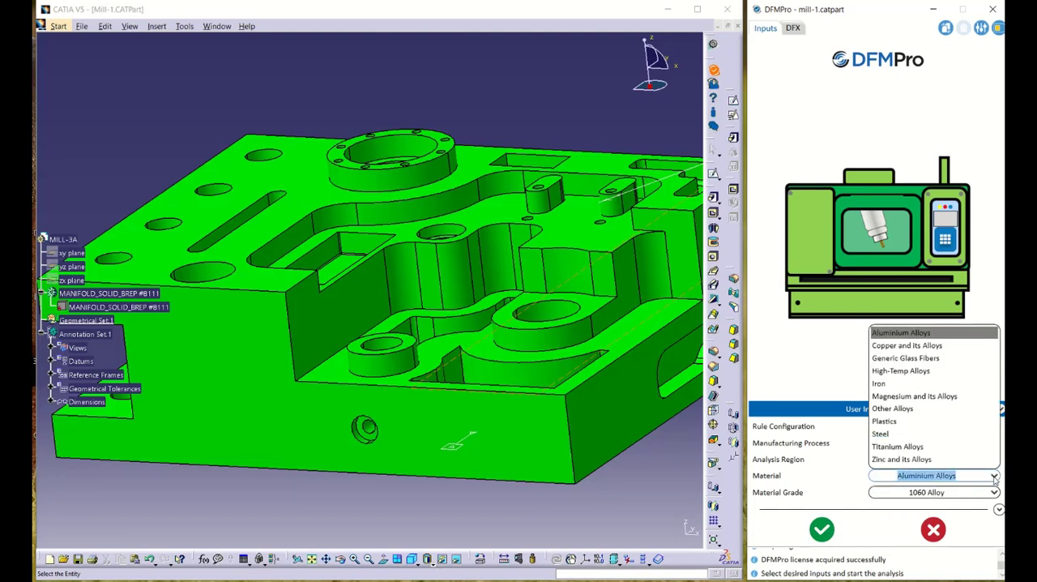
{"action": "left_click", "coordinate": [903, 434]}
{"action": "left_click", "coordinate": [979, 491]}
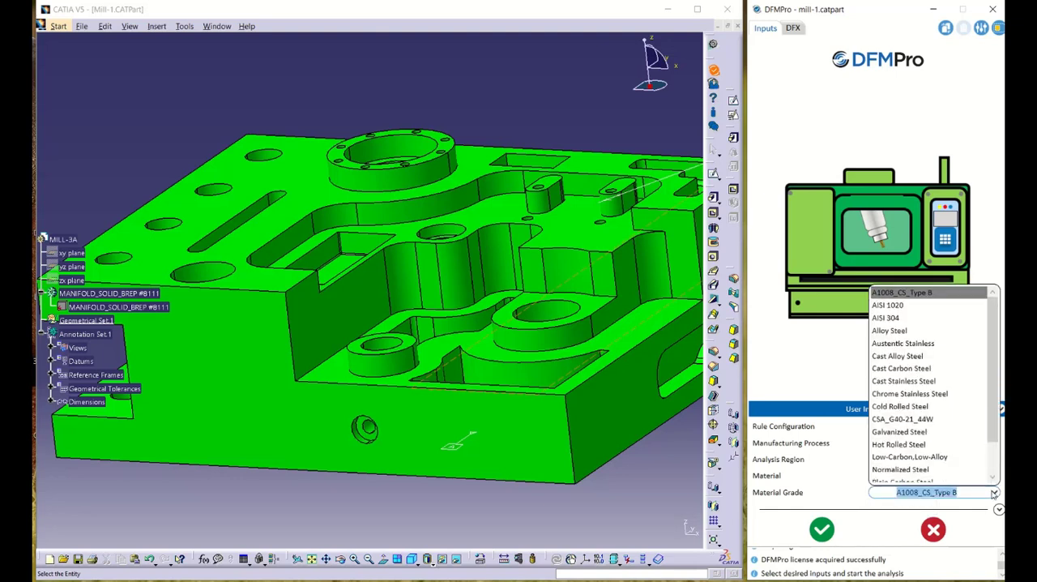
{"action": "scroll", "coordinate": [924, 409], "scroll_direction": "down", "scroll_amount": 1}
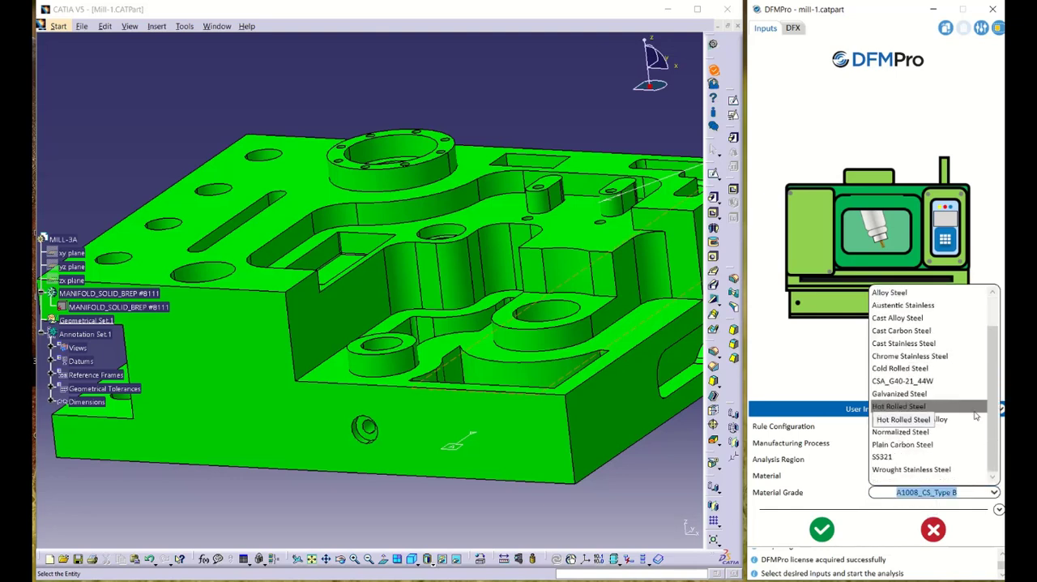
{"action": "left_click", "coordinate": [920, 459]}
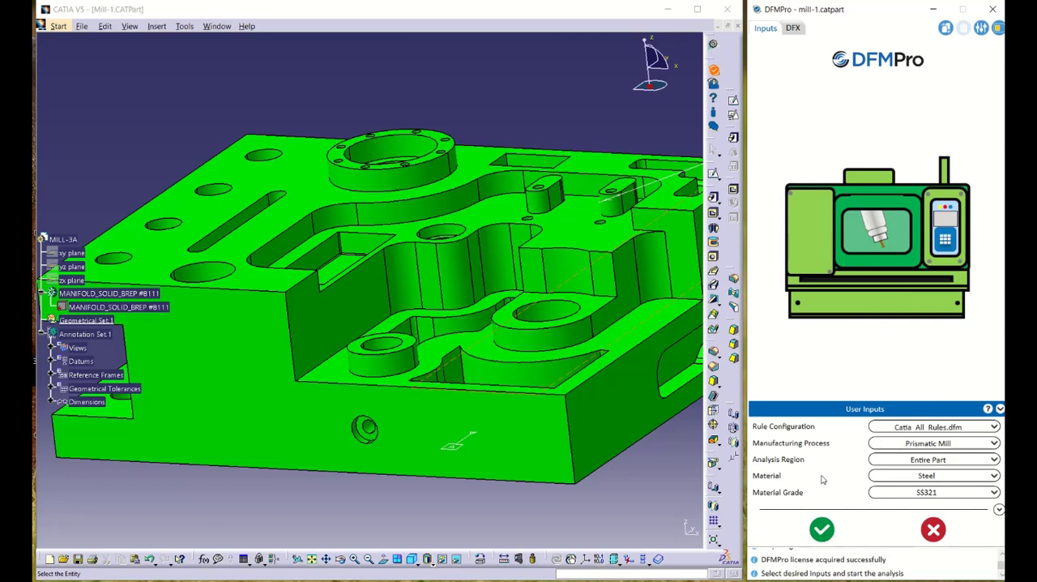
{"action": "left_click", "coordinate": [824, 527]}
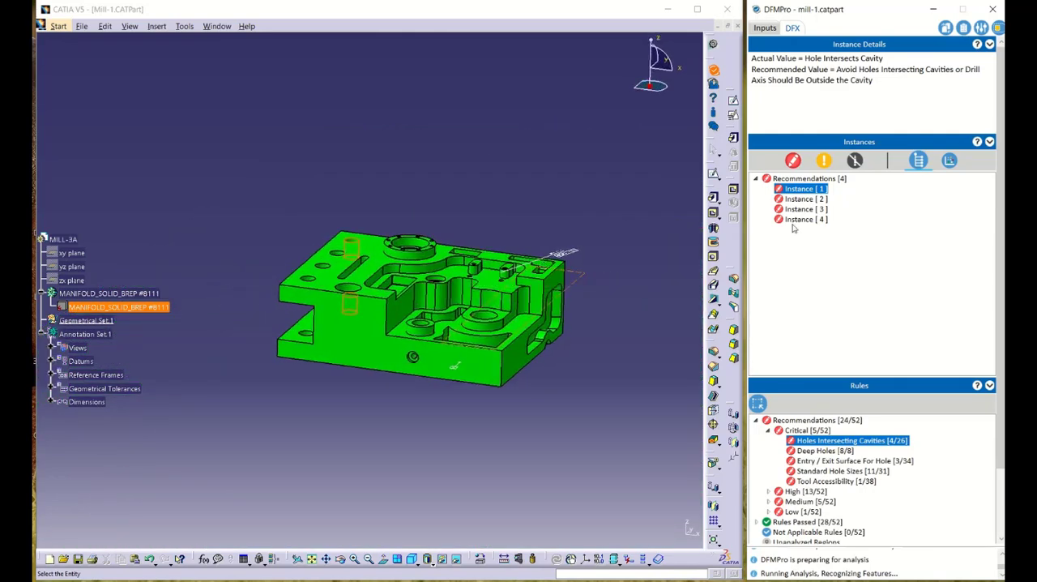
Examine the first Holes Intersecting Cavities instance and the failed rules under Critical and High criticality.
{"action": "left_click", "coordinate": [805, 188]}
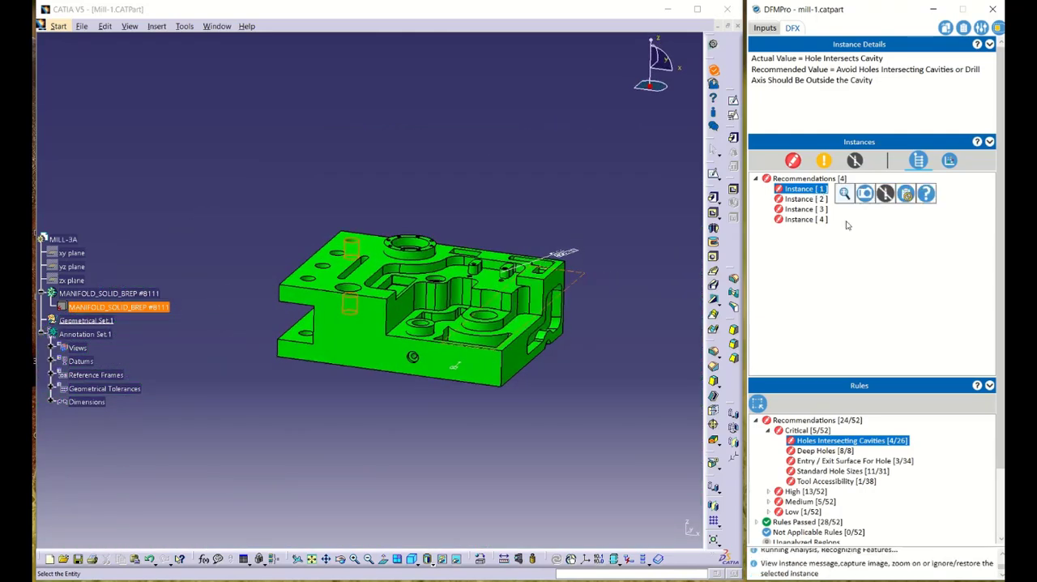
{"action": "left_click", "coordinate": [769, 431]}
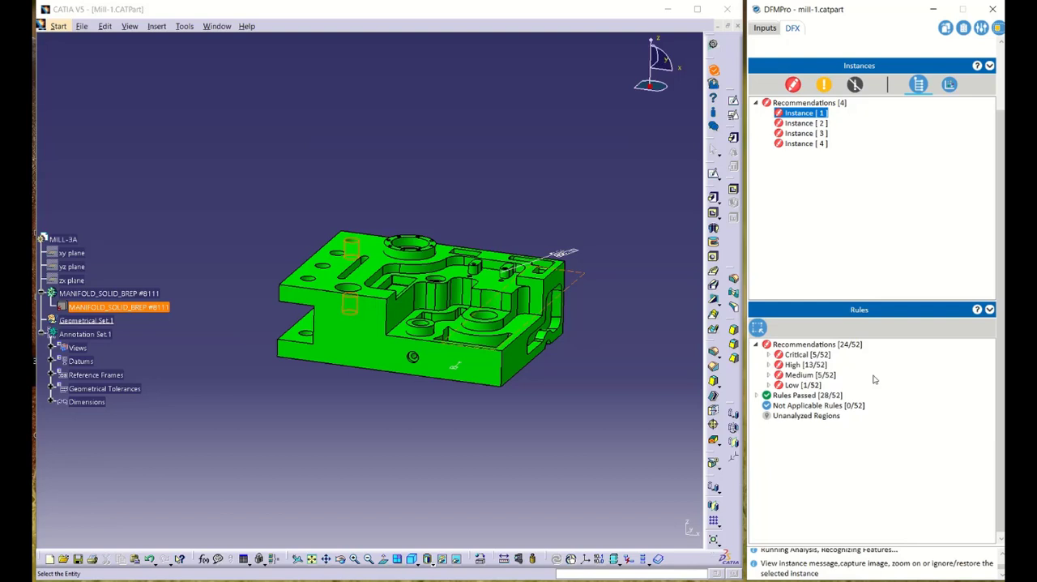
{"action": "left_click", "coordinate": [769, 354]}
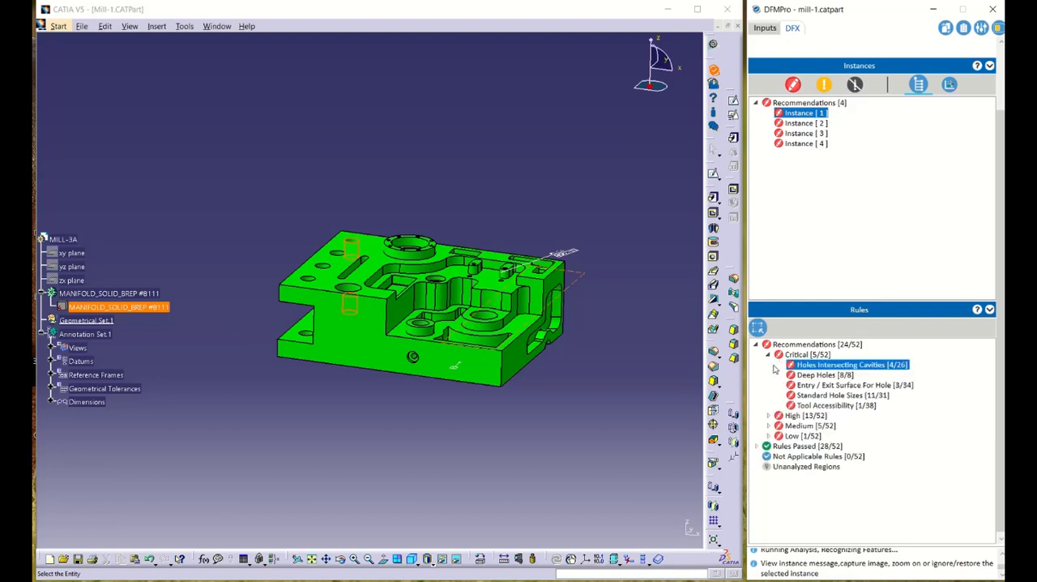
{"action": "left_click", "coordinate": [769, 415]}
{"action": "scroll", "coordinate": [942, 417], "scroll_direction": "down", "scroll_amount": 2}
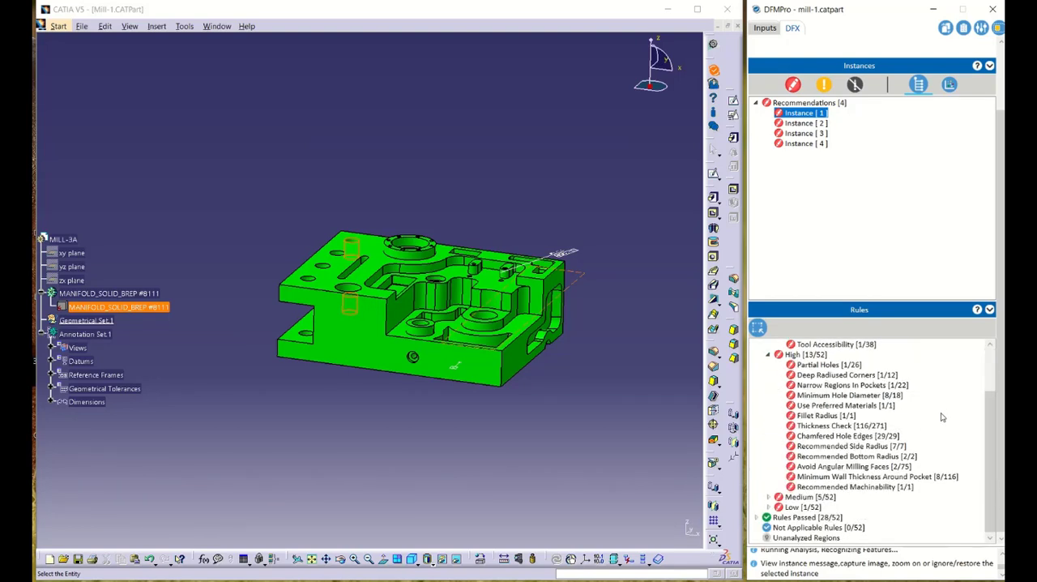
{"action": "scroll", "coordinate": [942, 416], "scroll_direction": "up", "scroll_amount": 2}
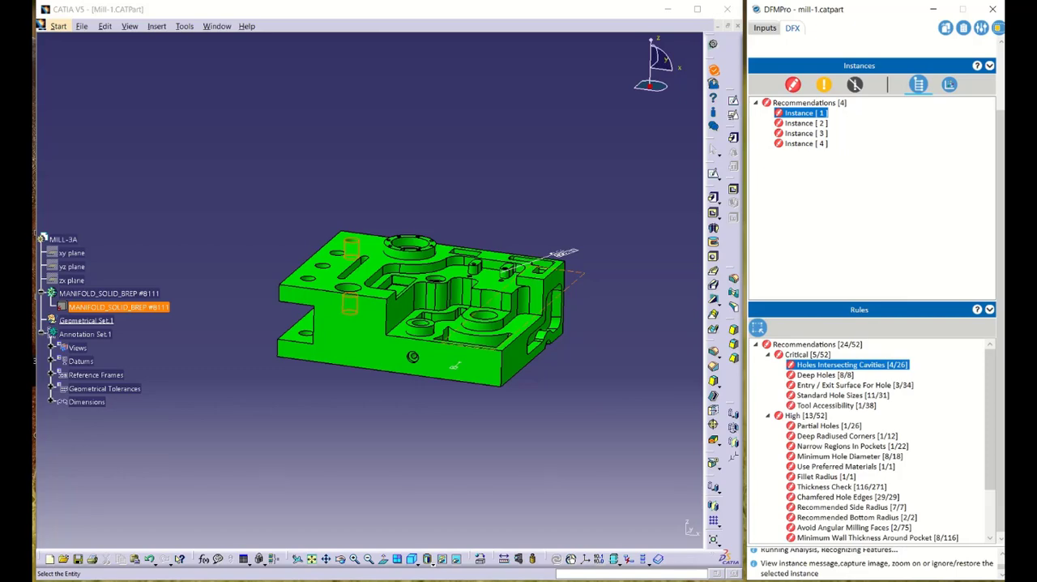
Switch to the DFMPro Rule Manager and try enabling the fillet radius exemption in the Fillets On Top Edges rule.
{"action": "left_click", "coordinate": [493, 580]}
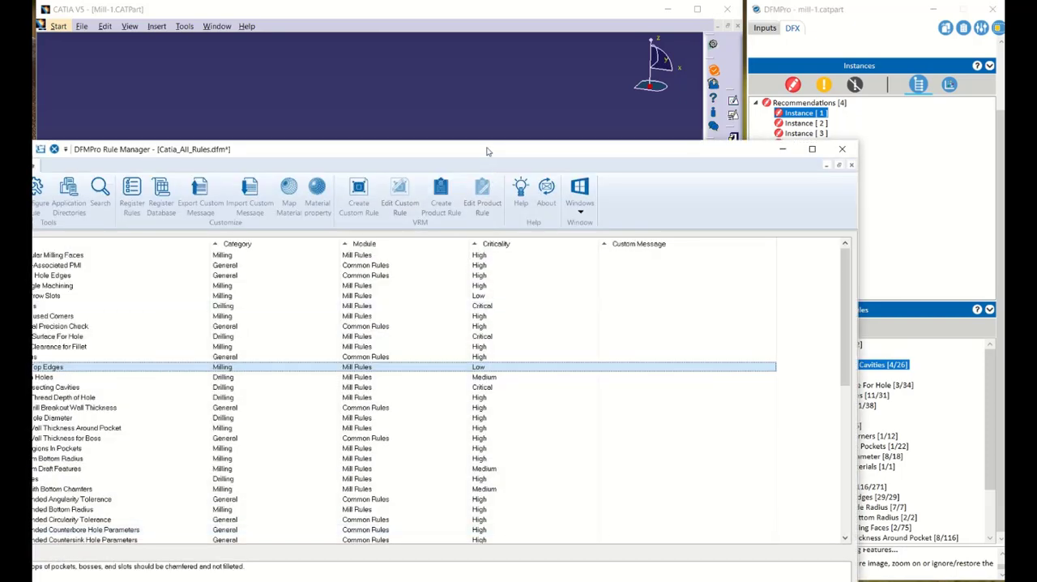
{"action": "left_click_drag", "start_coordinate": [487, 151], "coordinate": [630, 98]}
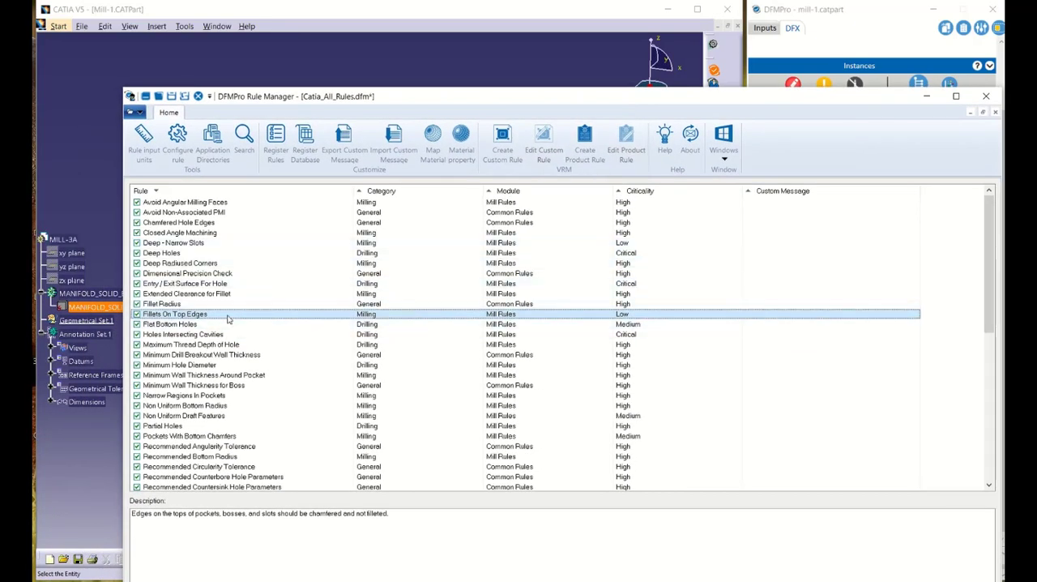
{"action": "double_click", "coordinate": [228, 315]}
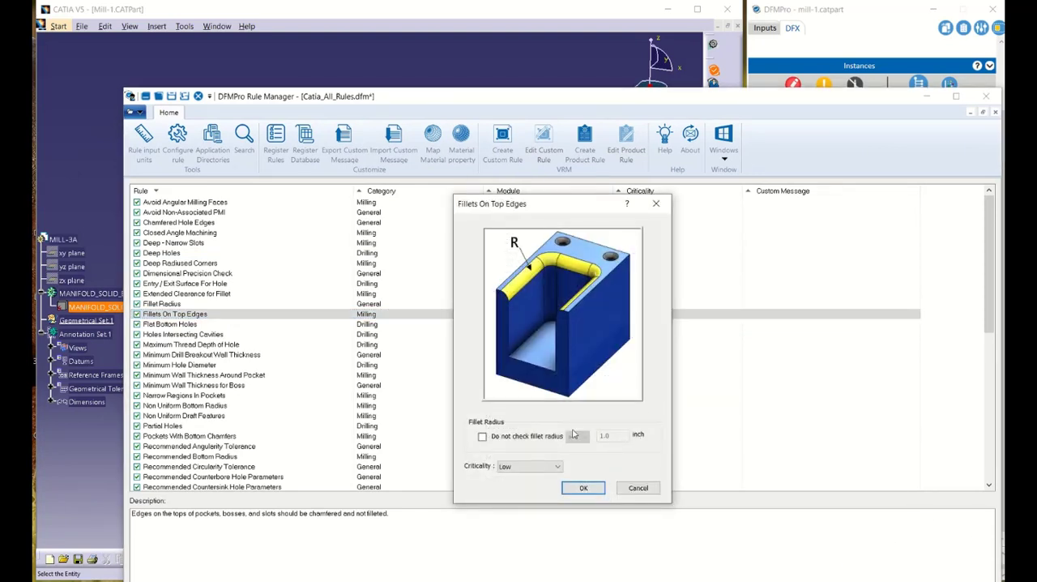
{"action": "left_click", "coordinate": [483, 437]}
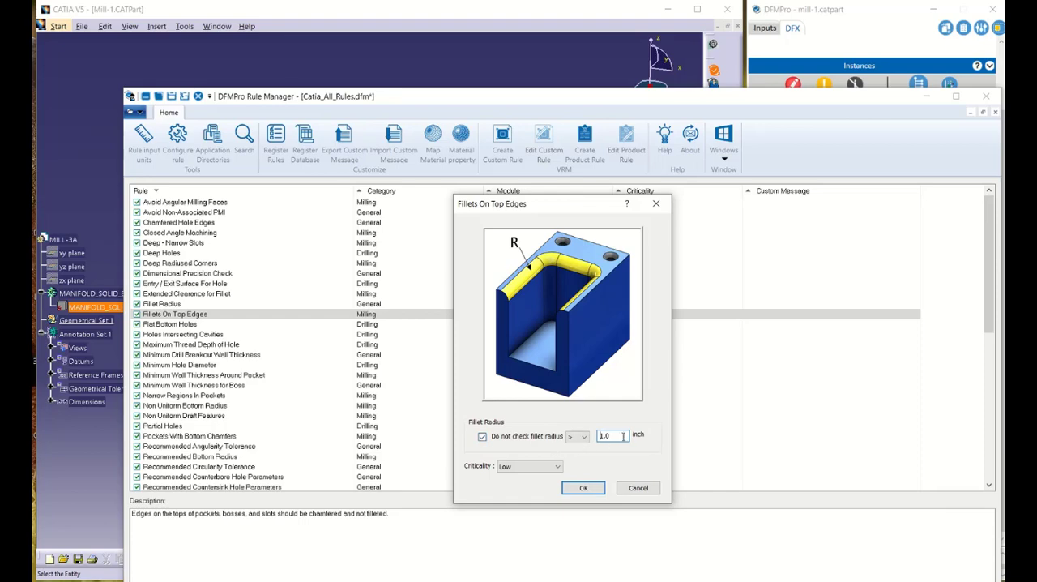
Read the help page for the Fillets On Top Edges rule, then discard its settings and minimize the Rule Manager.
{"action": "left_click", "coordinate": [627, 204]}
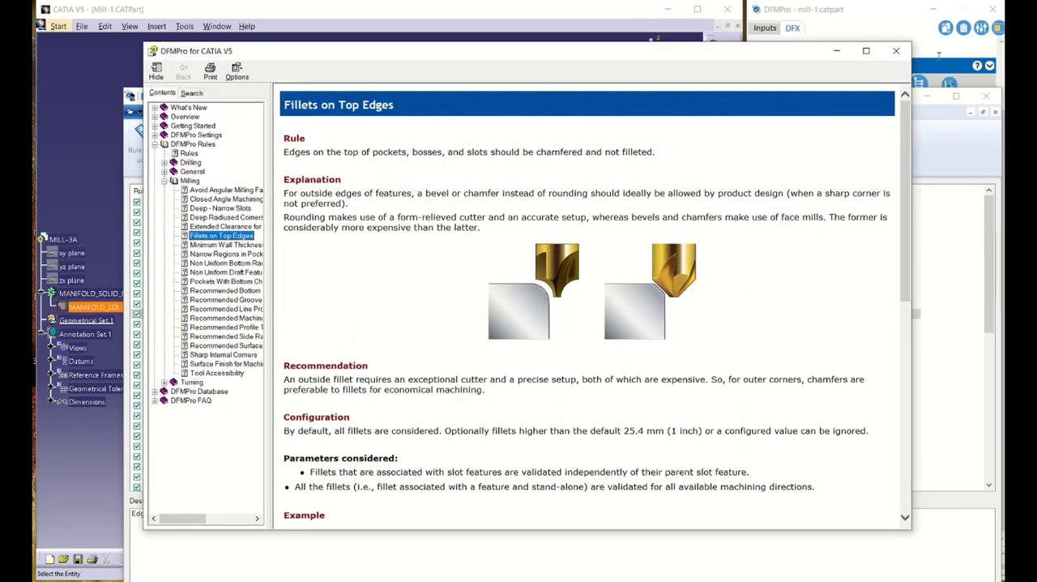
{"action": "left_click", "coordinate": [896, 50]}
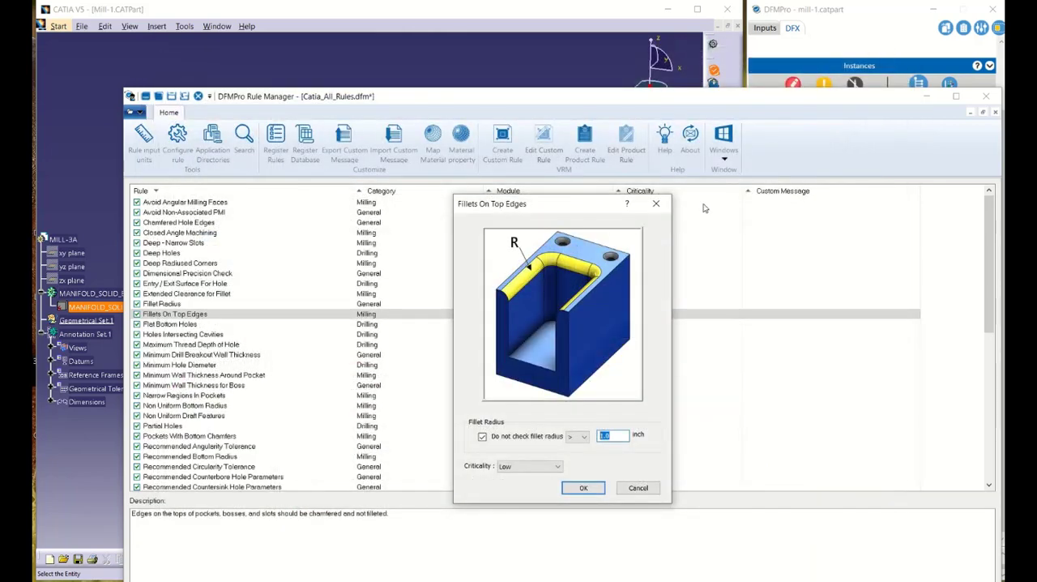
{"action": "left_click", "coordinate": [656, 203]}
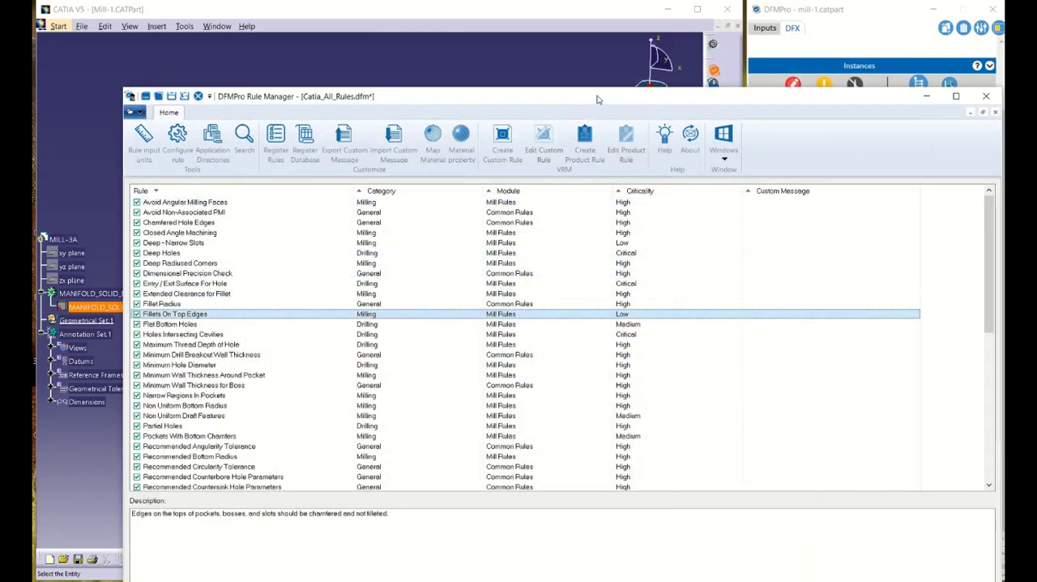
{"action": "left_click_drag", "start_coordinate": [598, 97], "coordinate": [551, 107]}
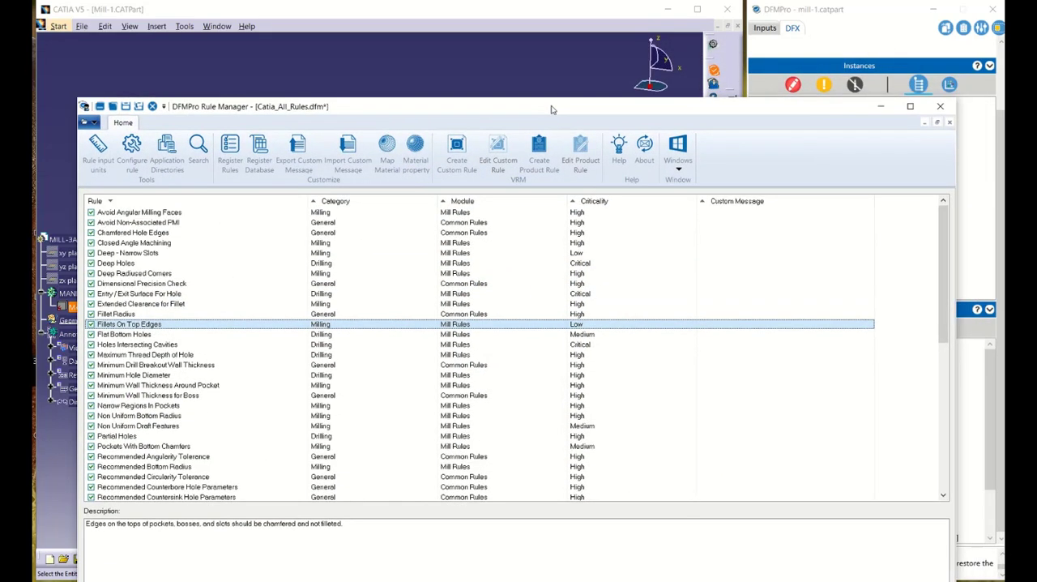
{"action": "left_click", "coordinate": [881, 106]}
Read the help page for the first Holes Intersecting Cavities instance and look through the failed rules list.
{"action": "mouse_move", "coordinate": [814, 114]}
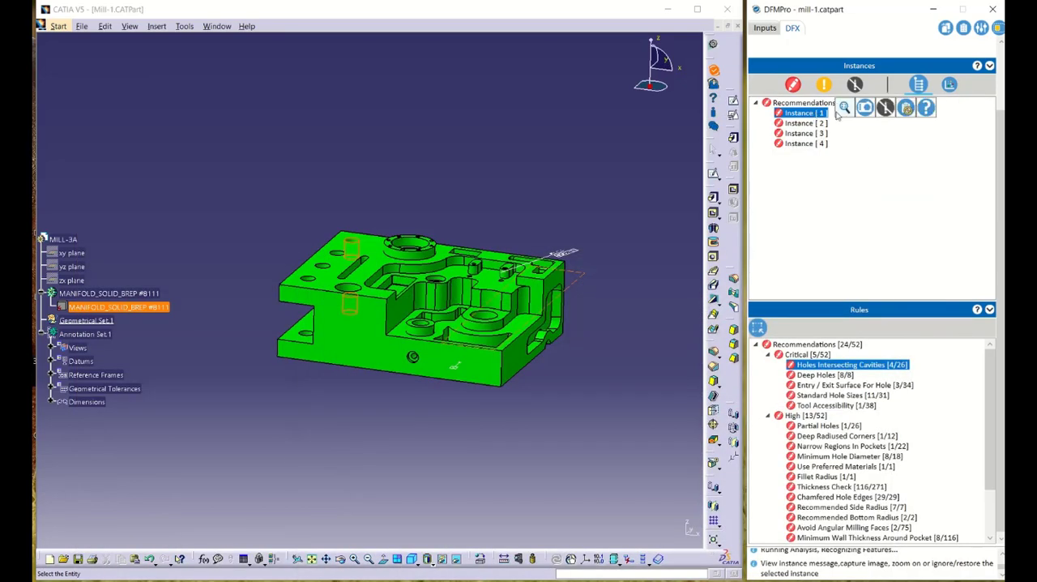
{"action": "left_click", "coordinate": [925, 112]}
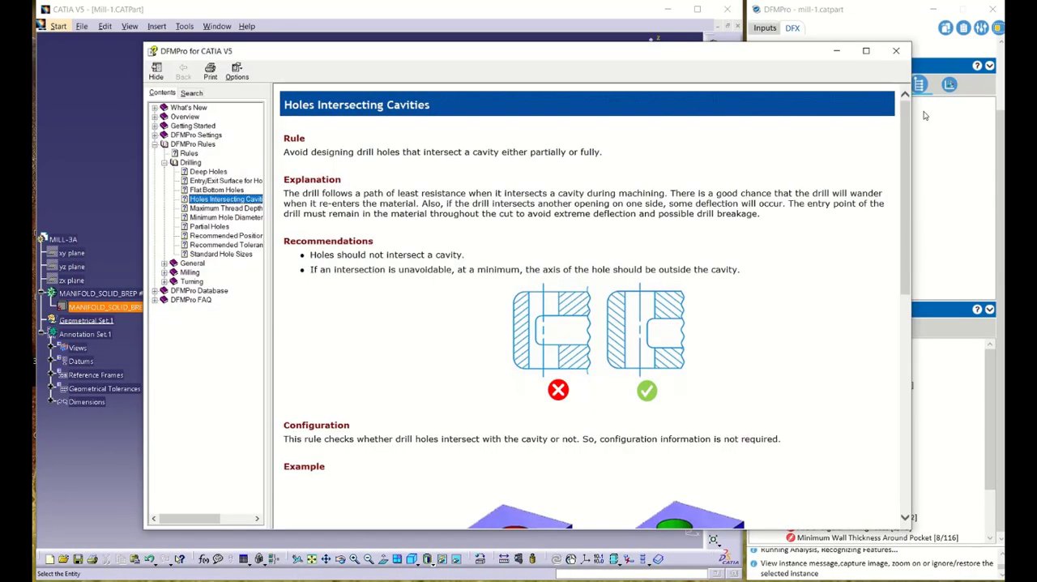
{"action": "left_click", "coordinate": [897, 50]}
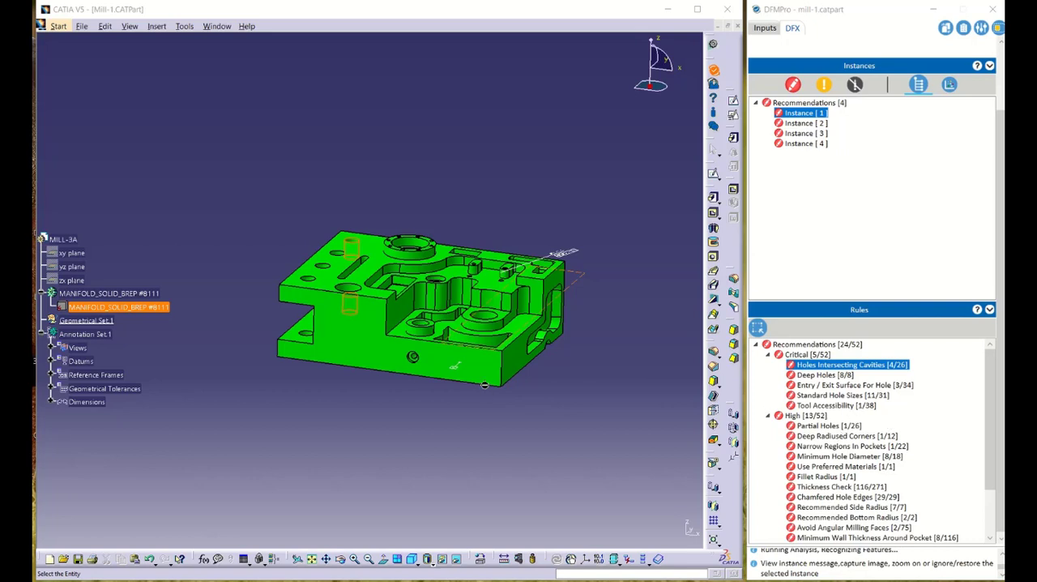
{"action": "scroll", "coordinate": [908, 414], "scroll_direction": "down", "scroll_amount": 2}
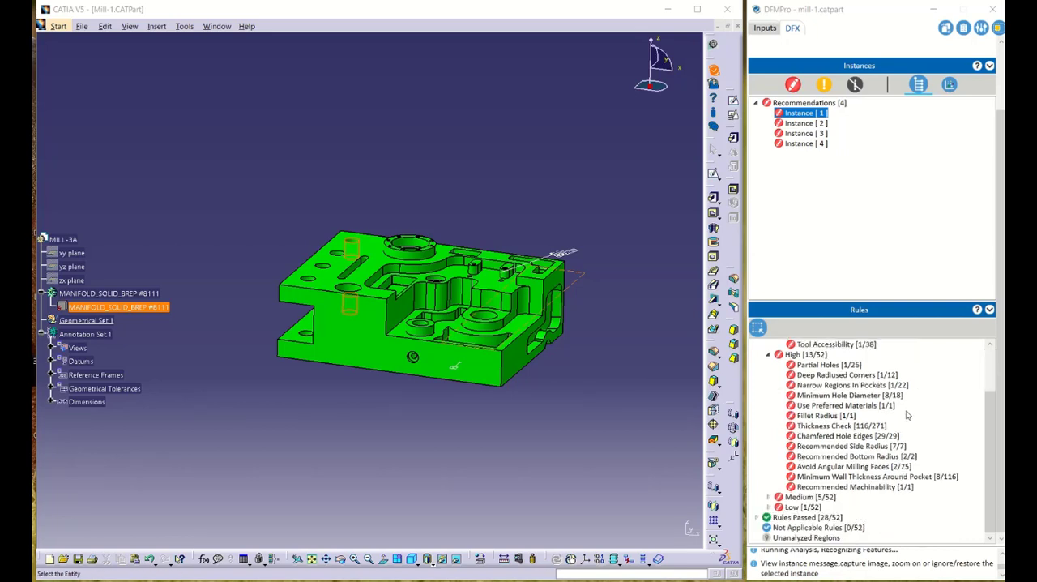
{"action": "scroll", "coordinate": [908, 414], "scroll_direction": "up", "scroll_amount": 2}
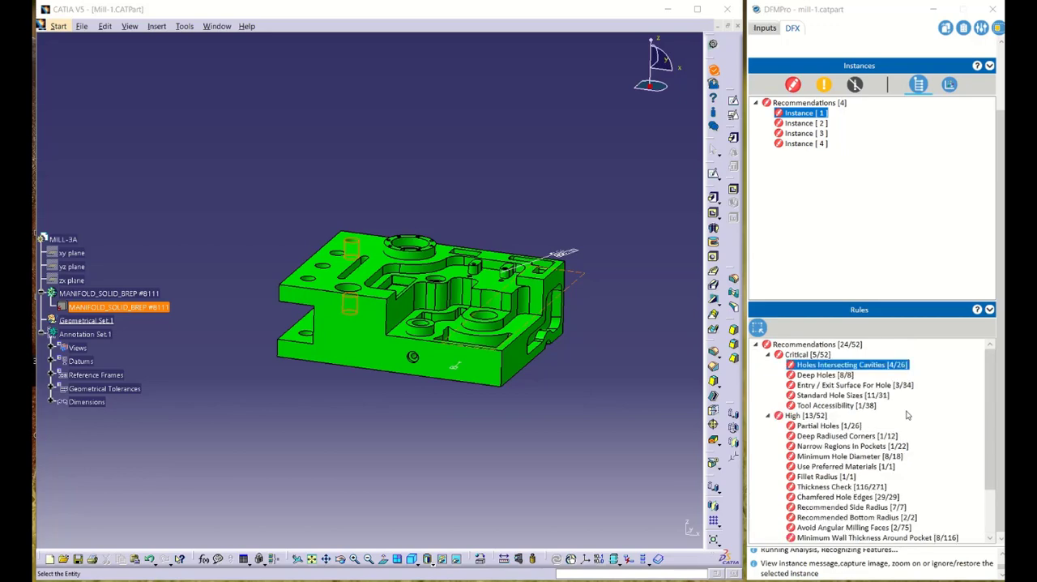
Generate the DFX report in Excel and PDF formats in the Documents folder, replacing the existing report files.
{"action": "left_click", "coordinate": [966, 31]}
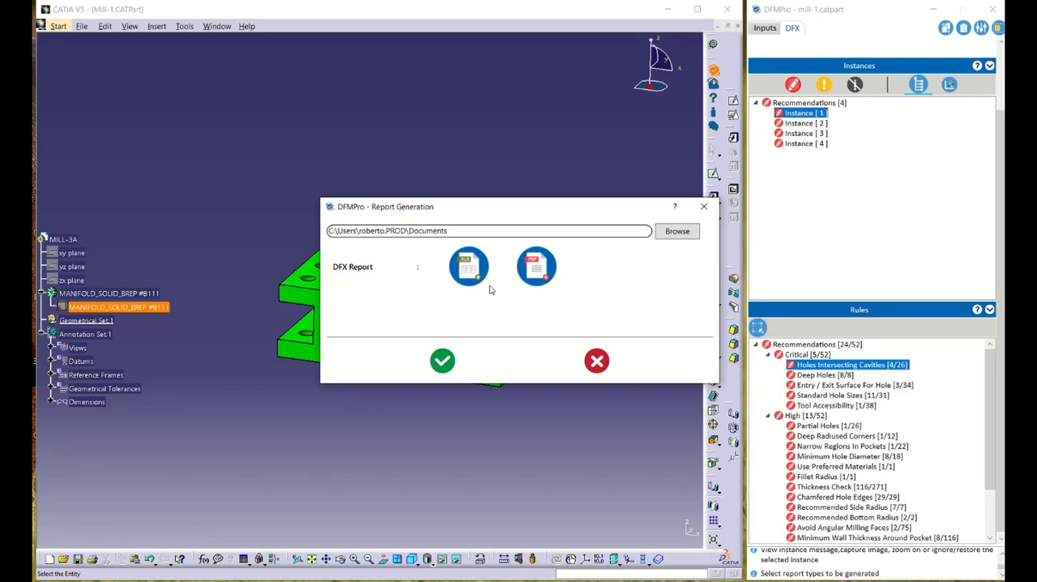
{"action": "left_click", "coordinate": [443, 361]}
{"action": "left_click", "coordinate": [220, 102]}
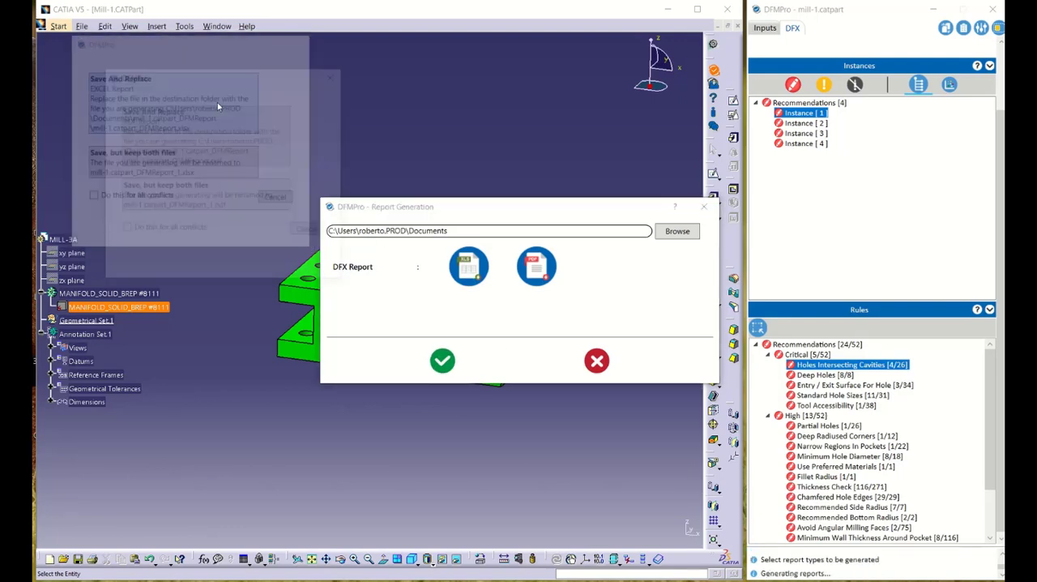
{"action": "left_click", "coordinate": [243, 121]}
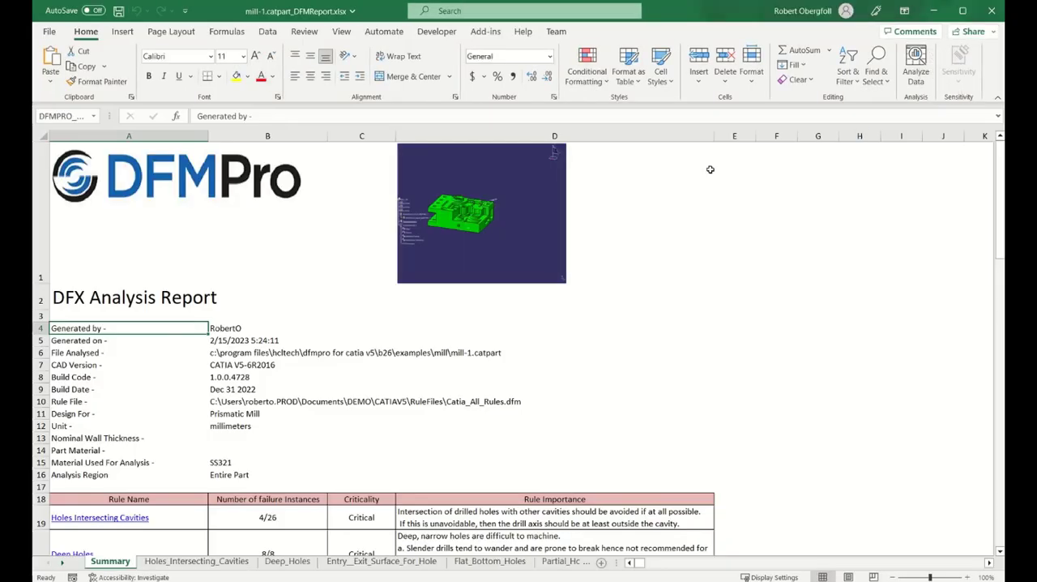
Review the Summary sheet of the generated DFX report in Excel, including the failed rules and their criticality.
{"action": "scroll", "coordinate": [782, 285], "scroll_direction": "down", "scroll_amount": 2}
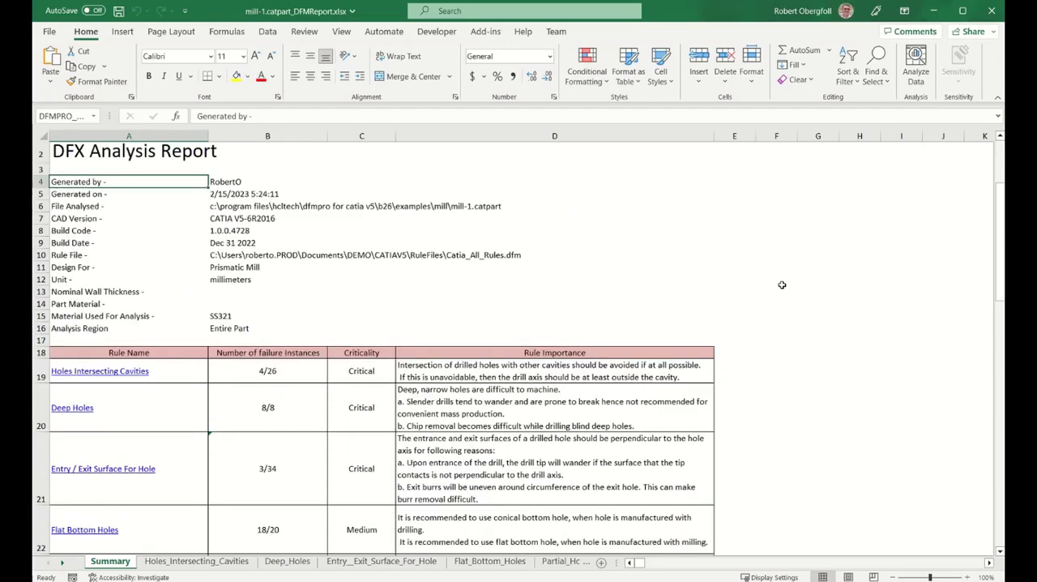
{"action": "scroll", "coordinate": [782, 284], "scroll_direction": "down", "scroll_amount": 6}
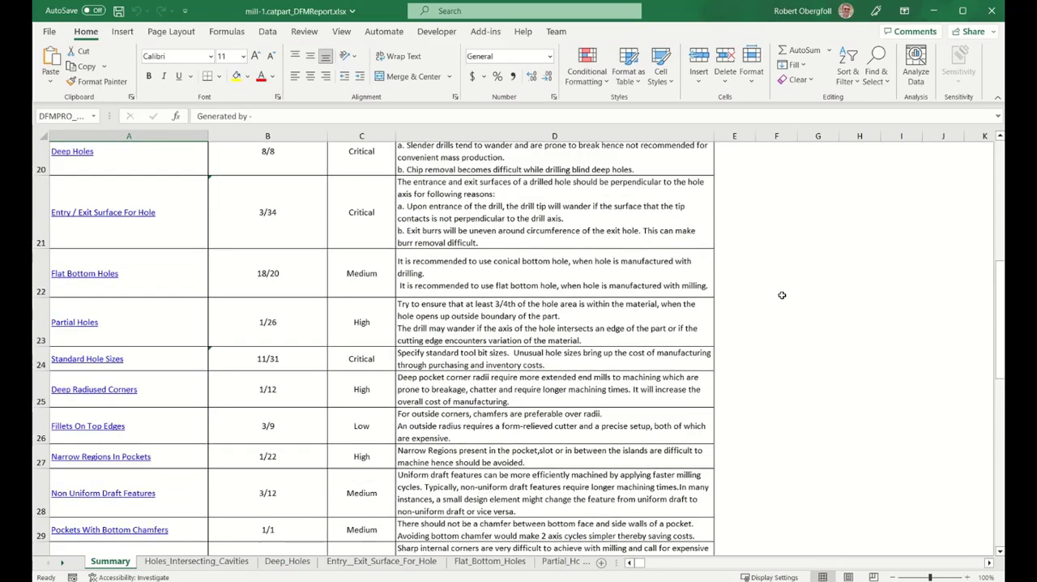
{"action": "scroll", "coordinate": [782, 295], "scroll_direction": "up", "scroll_amount": 8}
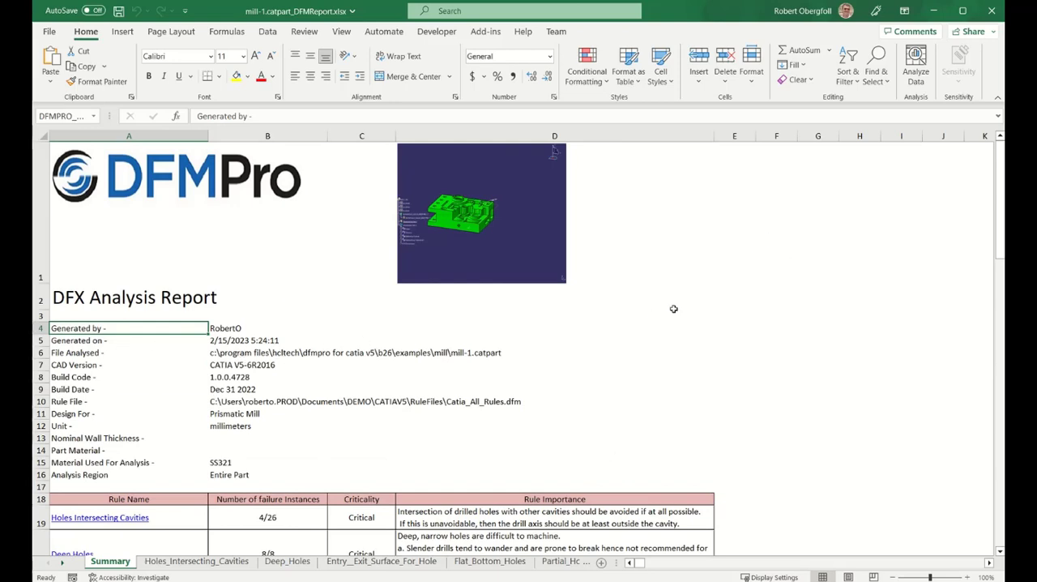
Review the result summary and rule failure details in the PDF report, and minimize it and the Excel report to return to CATIA.
{"action": "left_click", "coordinate": [554, 150]}
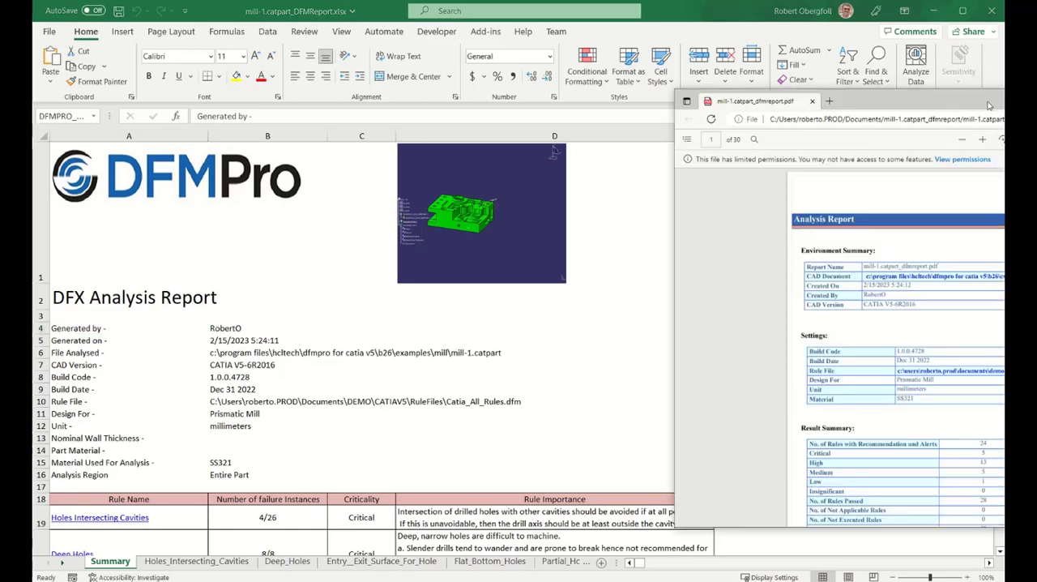
{"action": "scroll", "coordinate": [541, 316], "scroll_direction": "down", "scroll_amount": 15}
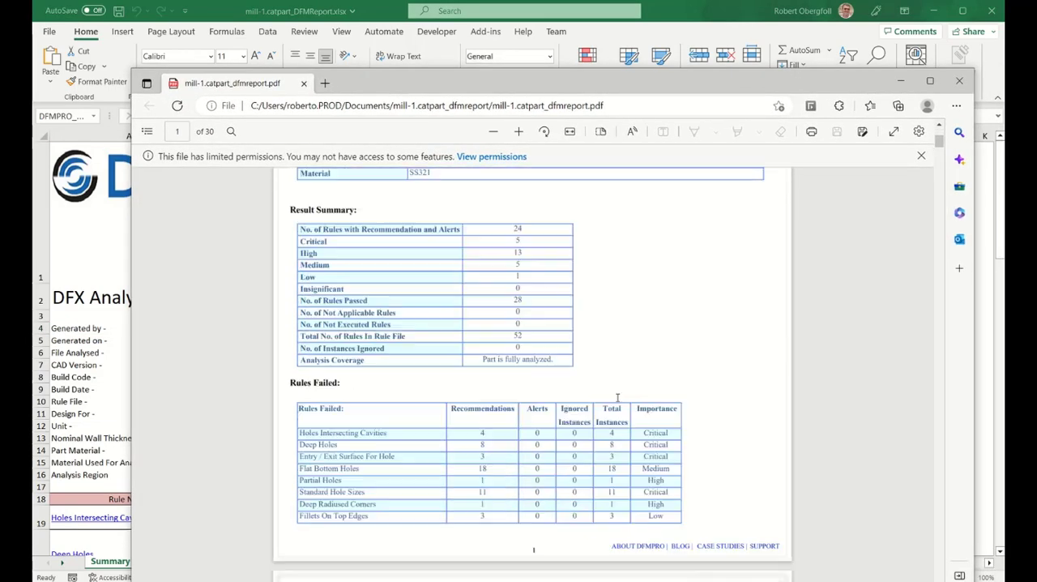
{"action": "scroll", "coordinate": [686, 397], "scroll_direction": "down", "scroll_amount": 10}
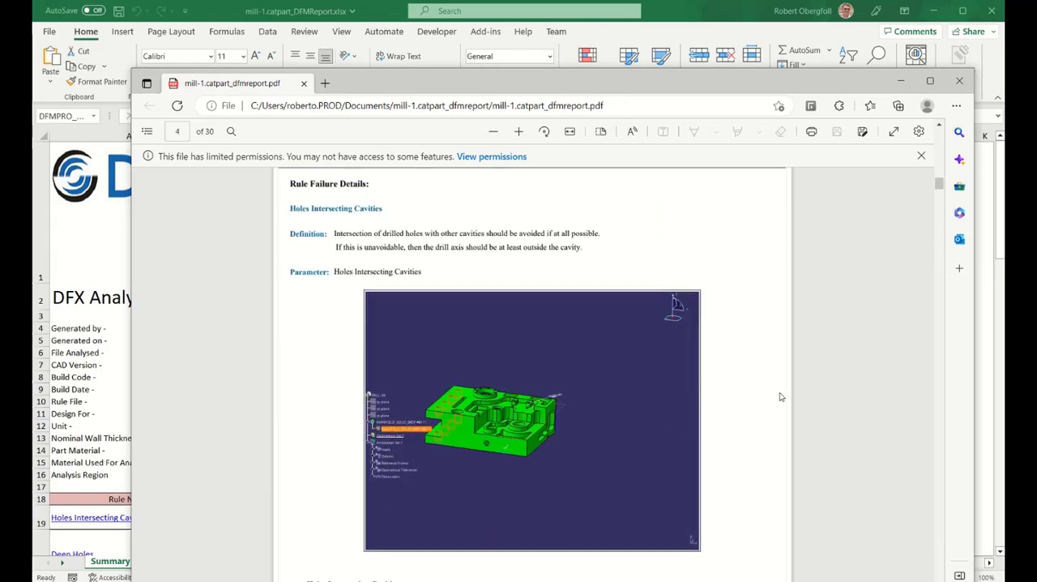
{"action": "scroll", "coordinate": [778, 398], "scroll_direction": "down", "scroll_amount": 10}
{"action": "scroll", "coordinate": [781, 396], "scroll_direction": "down", "scroll_amount": 5}
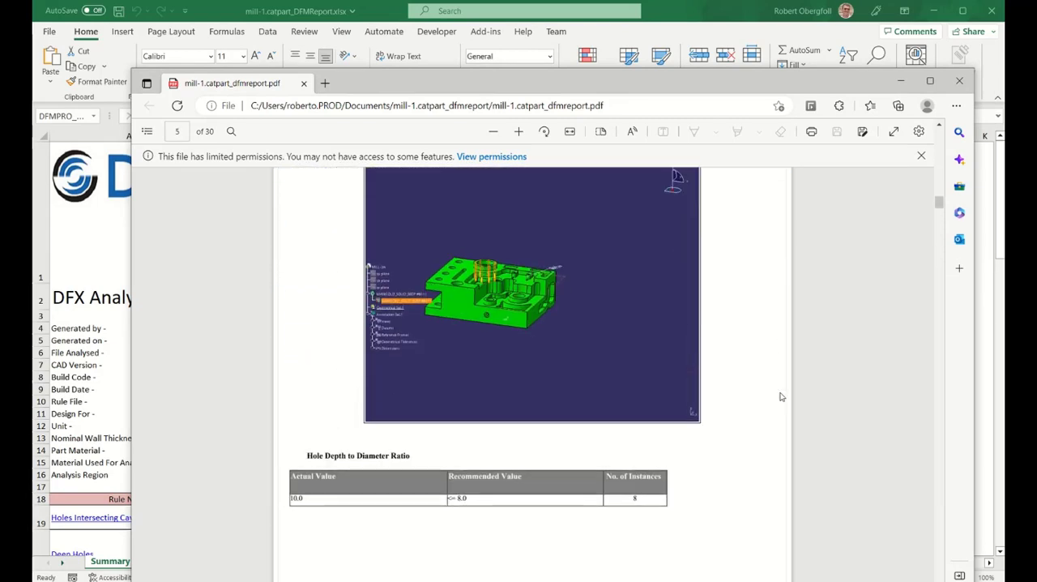
{"action": "scroll", "coordinate": [601, 426], "scroll_direction": "up", "scroll_amount": 3}
{"action": "scroll", "coordinate": [628, 424], "scroll_direction": "up", "scroll_amount": 10}
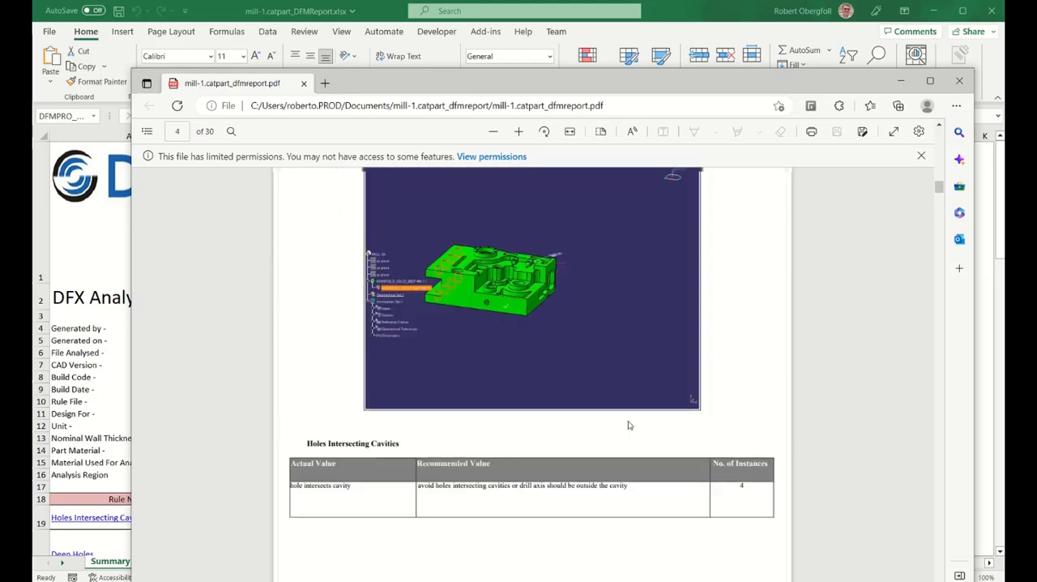
{"action": "left_click", "coordinate": [900, 82]}
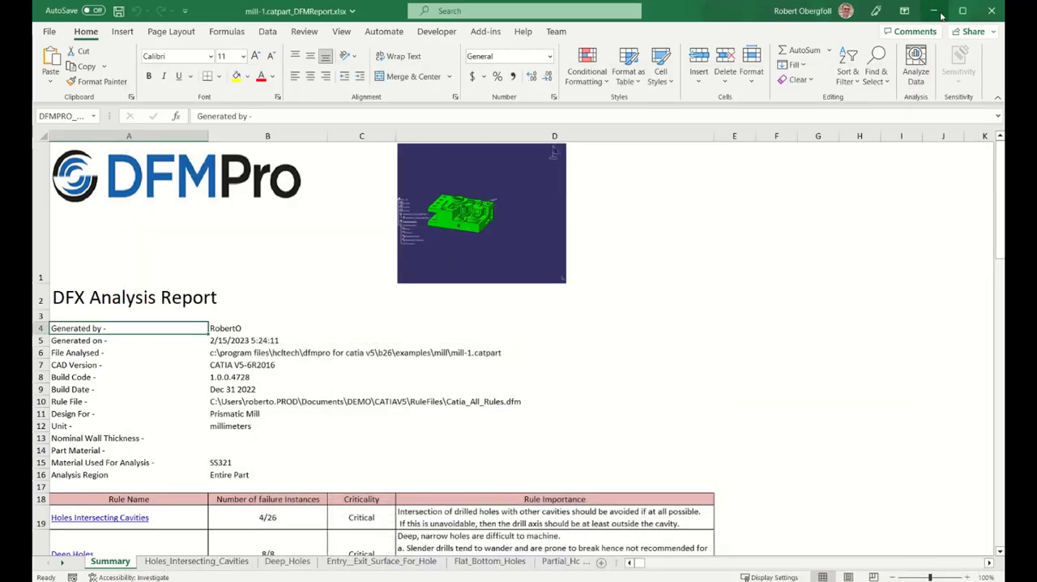
{"action": "left_click", "coordinate": [933, 11]}
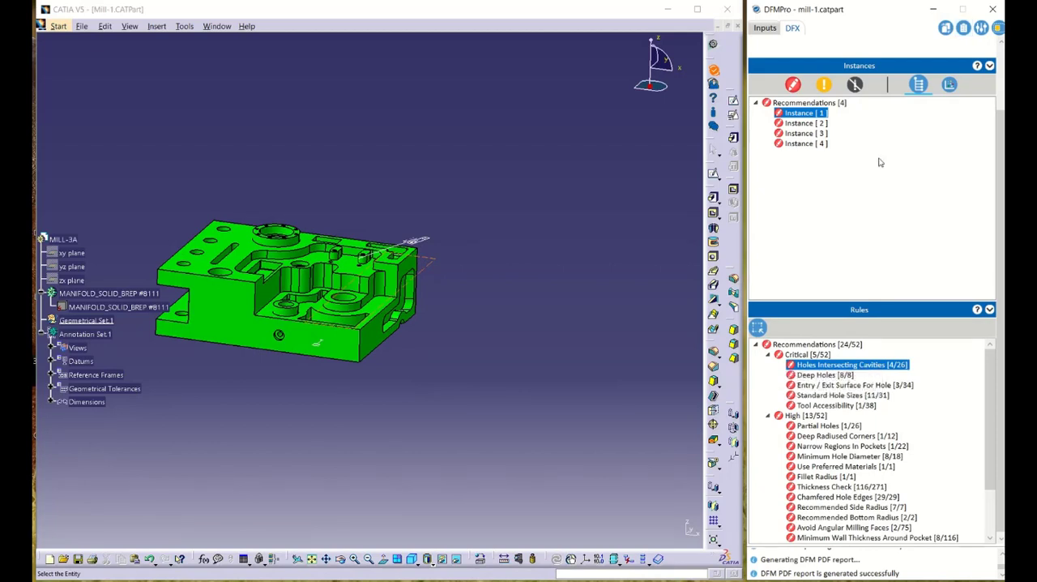
Examine the failed instances of the Deep Holes rule one after another on the model, from instance 1 through instance 8.
{"action": "mouse_move", "coordinate": [804, 114]}
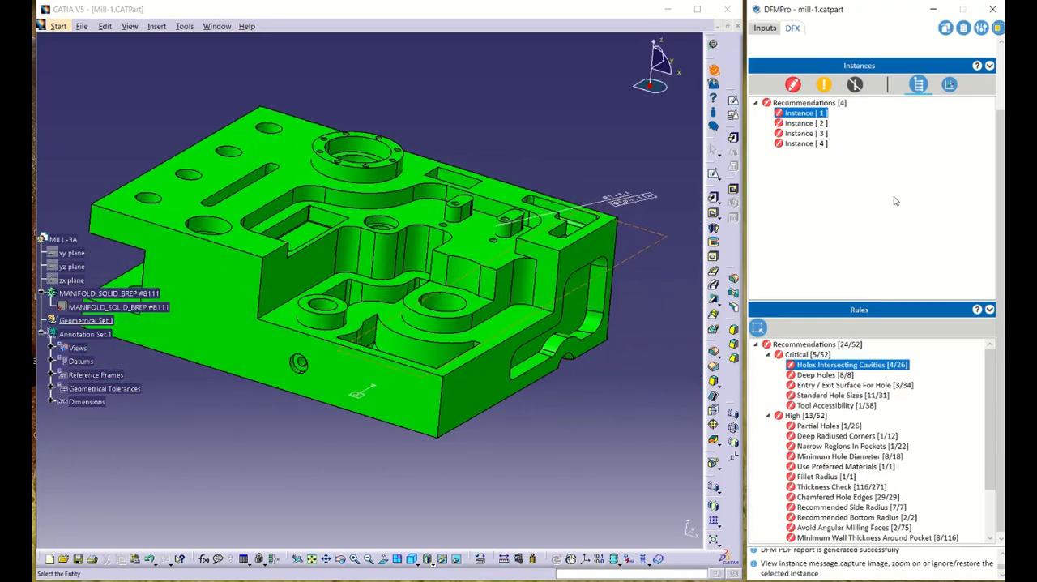
{"action": "left_click", "coordinate": [836, 377]}
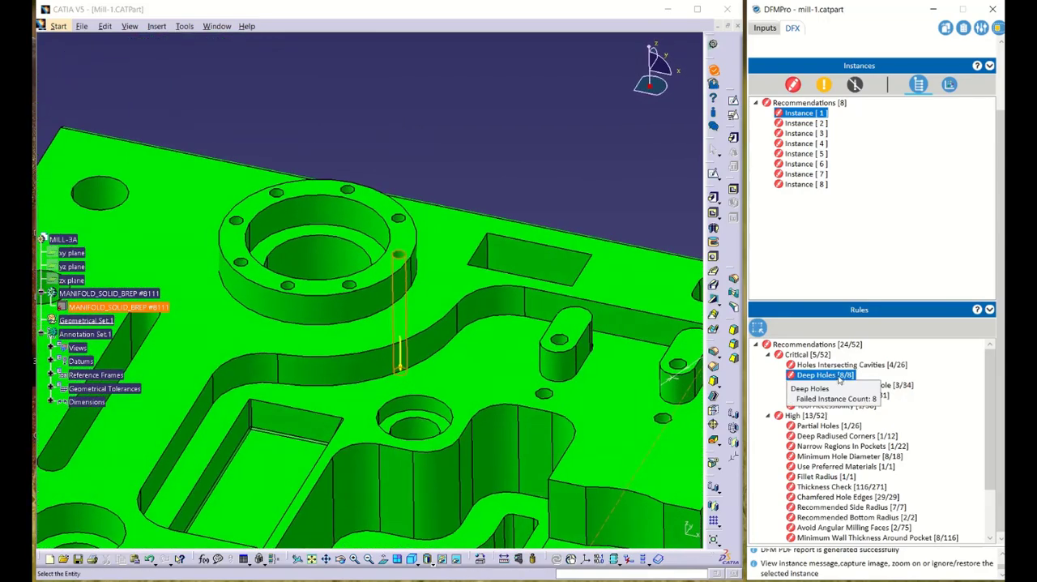
{"action": "left_click", "coordinate": [807, 124]}
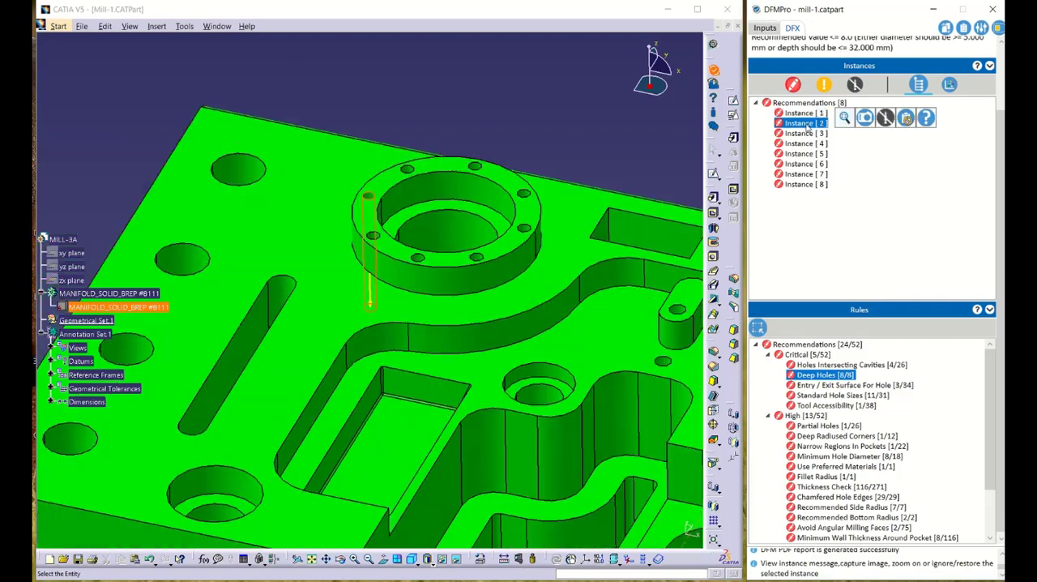
{"action": "left_click", "coordinate": [807, 135]}
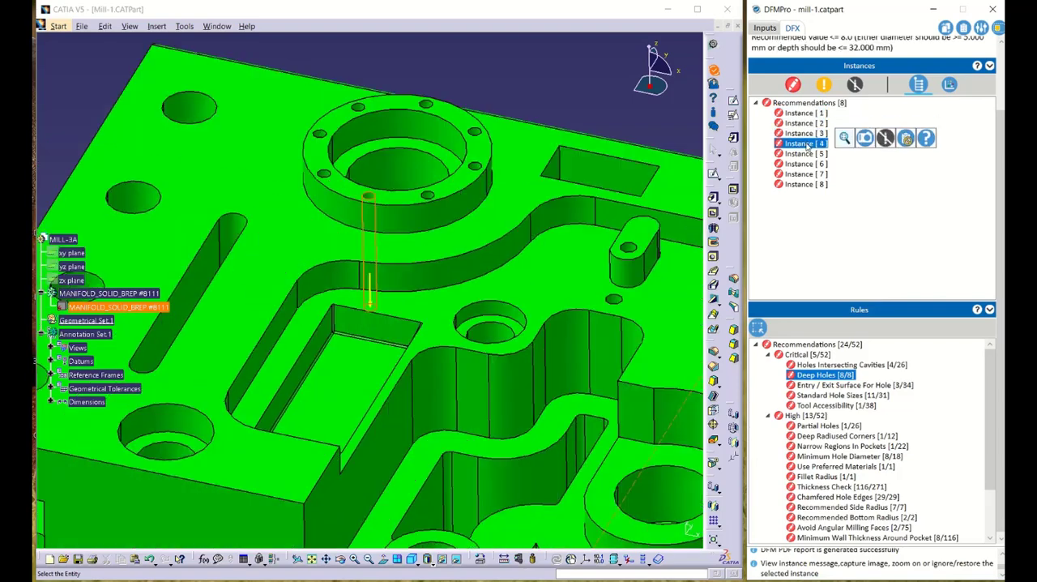
{"action": "left_click", "coordinate": [807, 144]}
{"action": "left_click", "coordinate": [807, 154]}
{"action": "left_click", "coordinate": [807, 164]}
{"action": "left_click", "coordinate": [808, 174]}
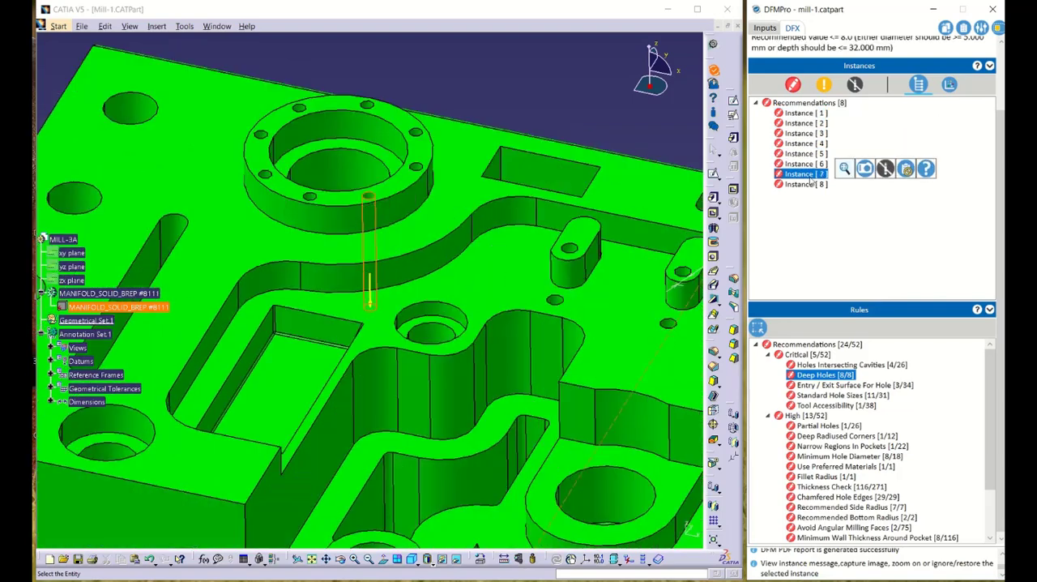
{"action": "left_click", "coordinate": [809, 185]}
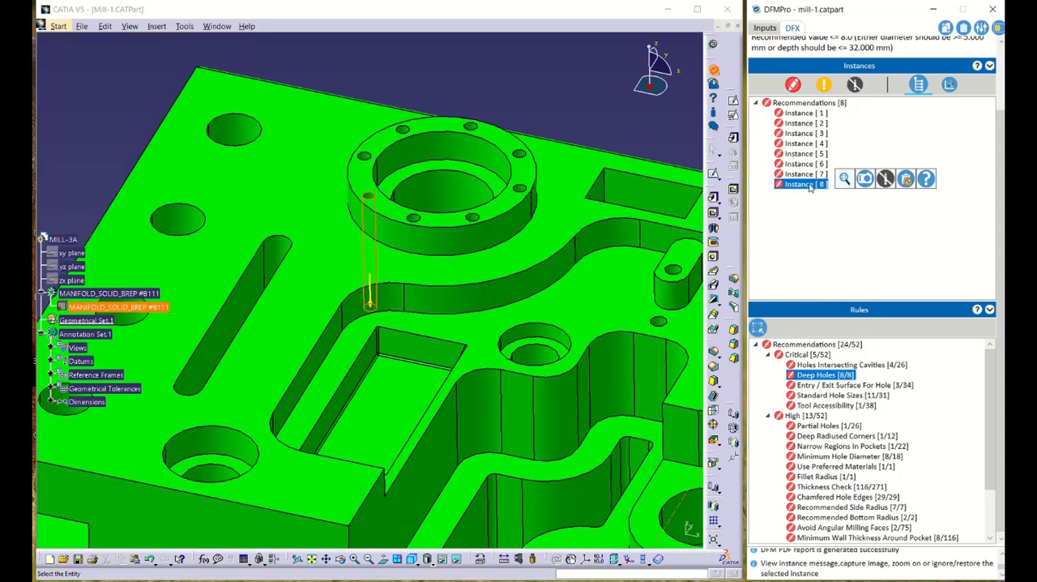